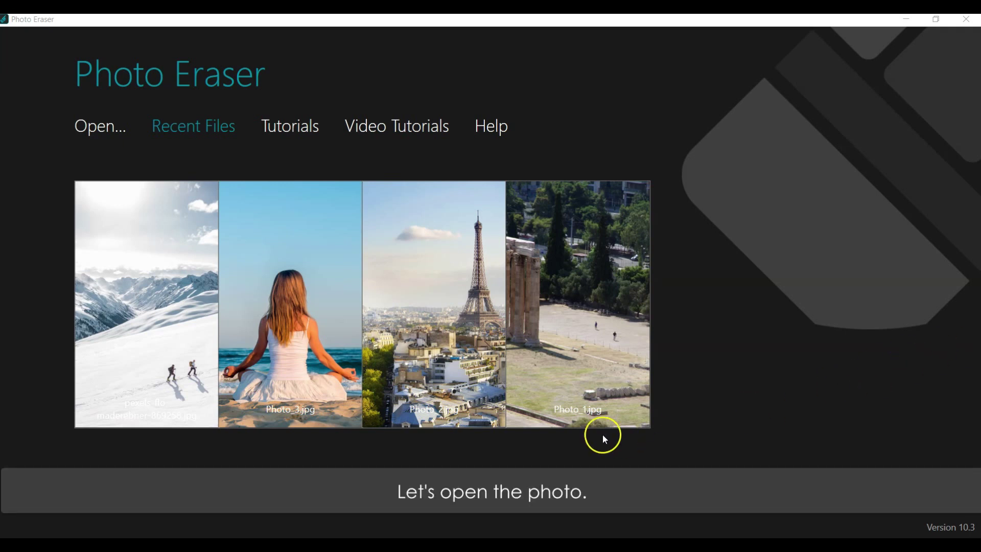
# Open pexels-flo-maderebner-869258.jpg and pick the Erase module's Brush selection tool
pyautogui.moveTo(175, 432)
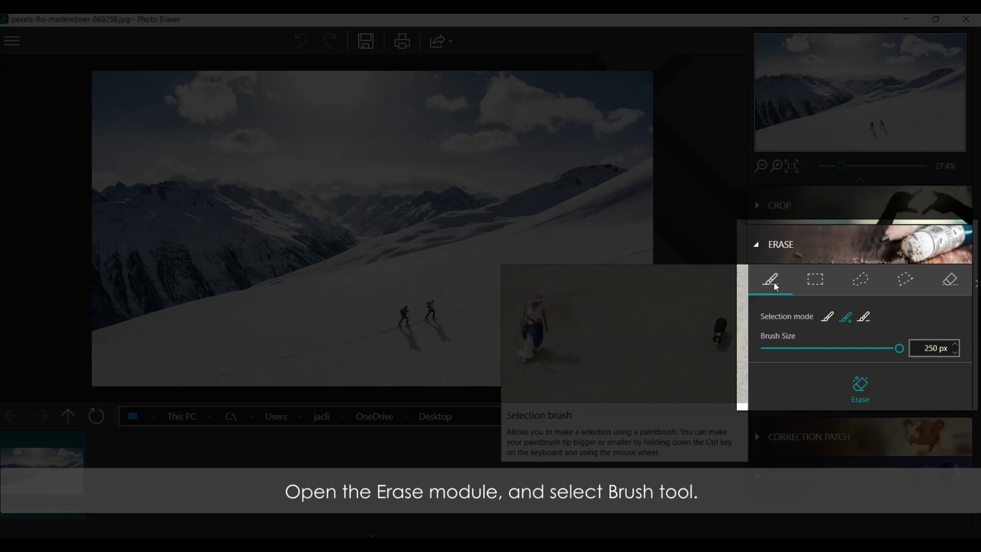
# Shrink the erase brush to 202 px and paint over both hikers and their shadows
pyautogui.click(899, 349)
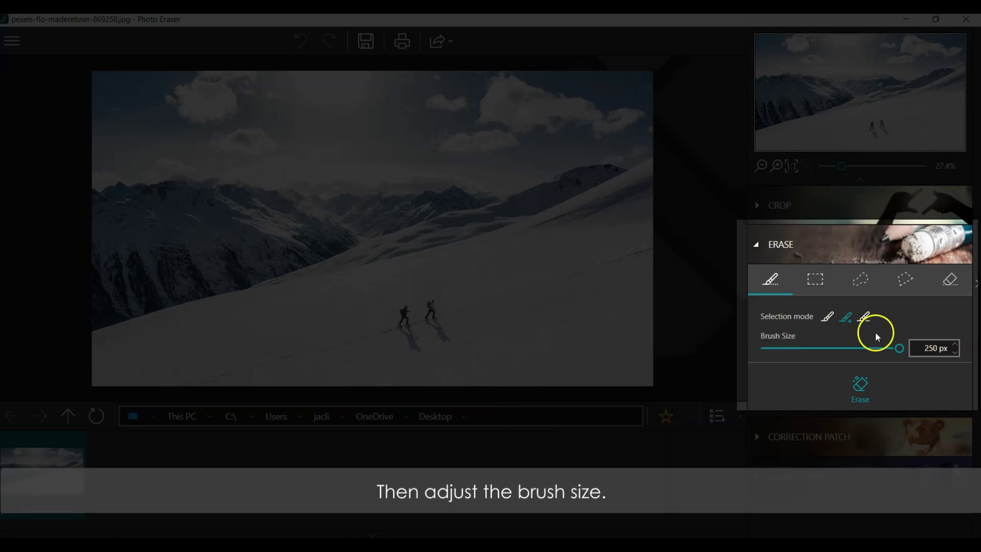
pyautogui.moveTo(899, 351); pyautogui.dragTo(860, 360)
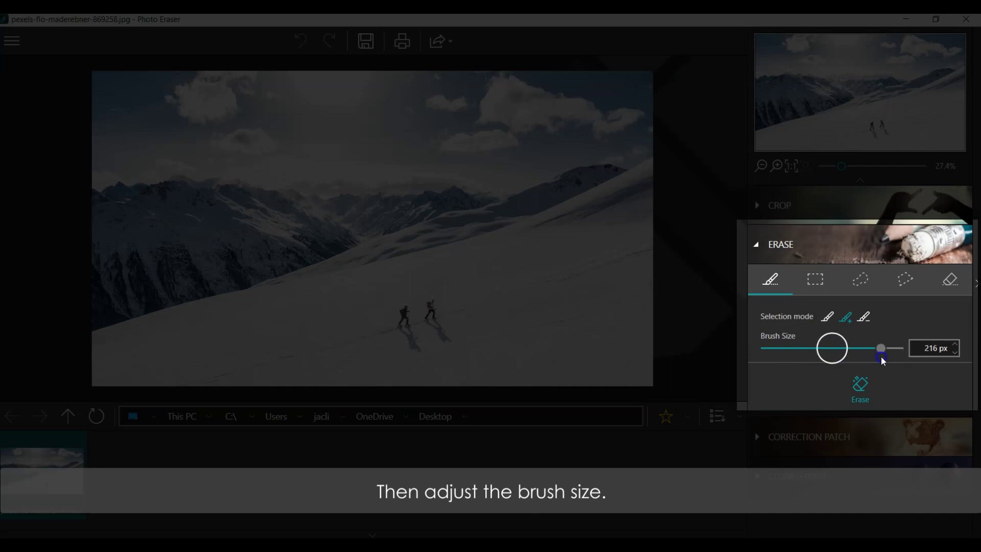
pyautogui.moveTo(881, 356); pyautogui.dragTo(873, 357)
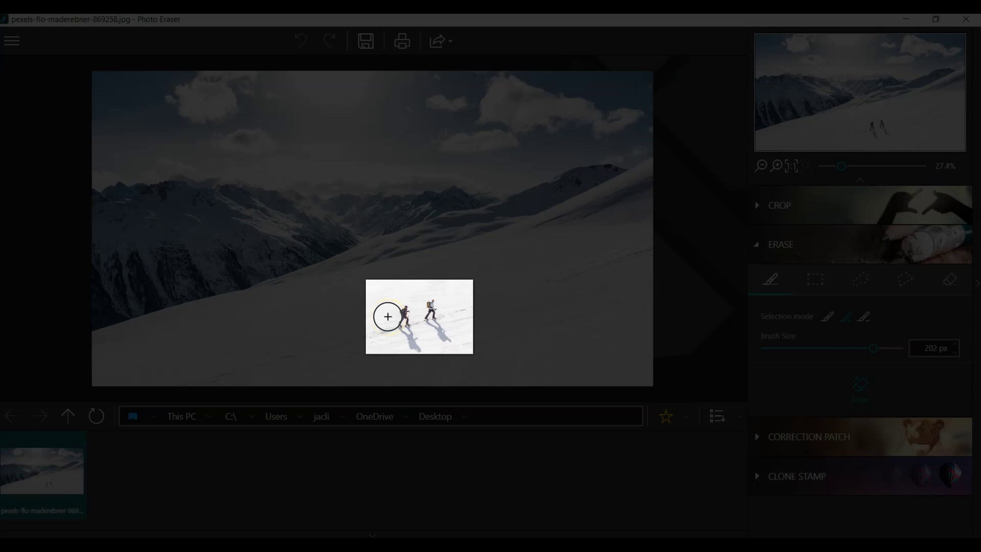
pyautogui.moveTo(388, 316)
pyautogui.mouseDown()
pyautogui.moveTo(421, 299)
pyautogui.moveTo(455, 306)
pyautogui.moveTo(391, 329)
pyautogui.moveTo(446, 329)
pyautogui.moveTo(416, 340)
pyautogui.mouseUp()
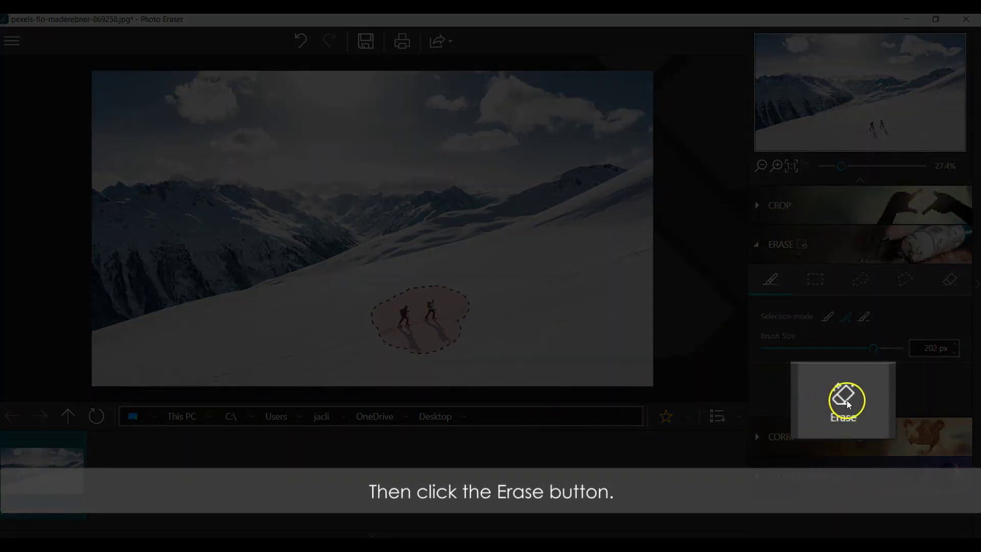
# Run Erase on the marked hikers and shadows, then zoom in and out to check the slope
pyautogui.click(847, 400)
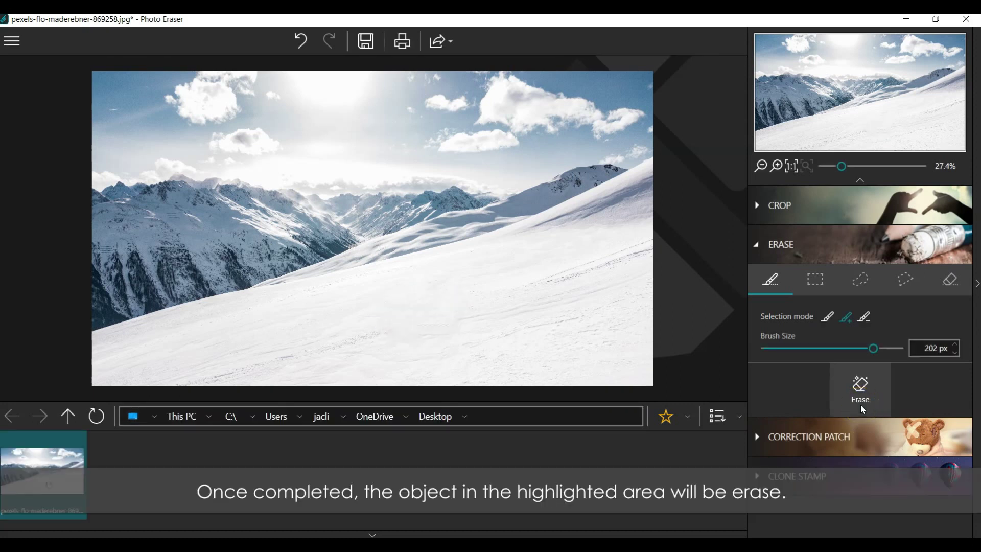
pyautogui.scroll(4, 460, 301)
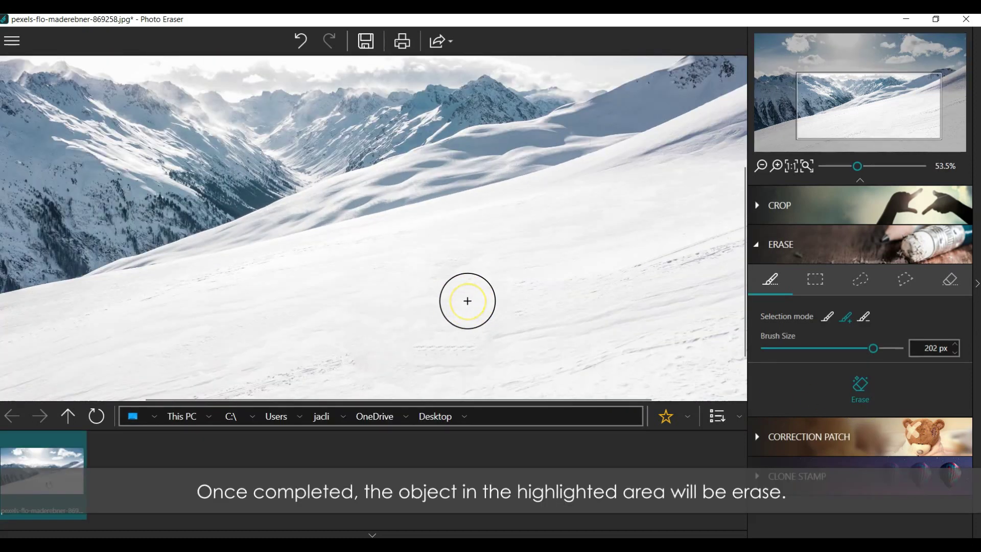
pyautogui.scroll(-3, 467, 301)
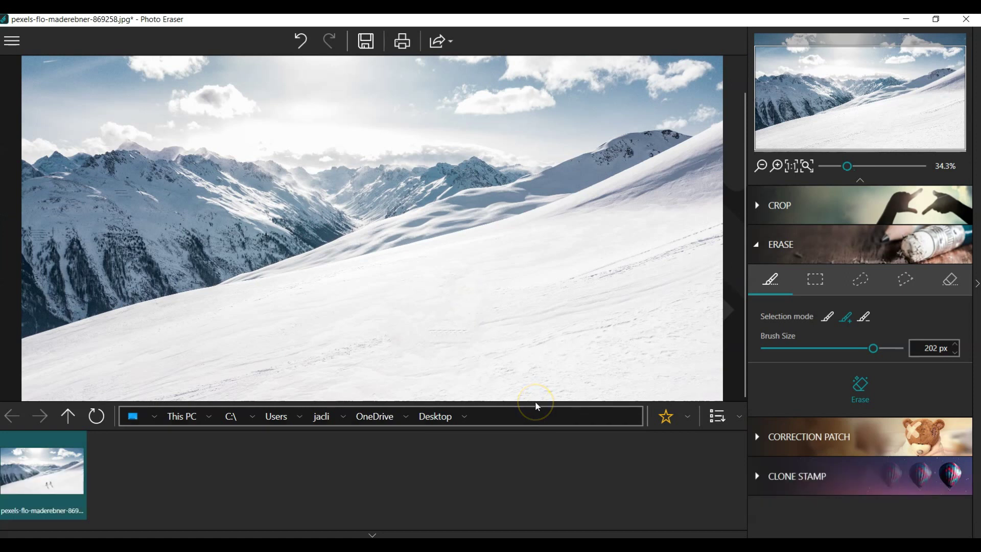
pyautogui.scroll(-1, 553, 342)
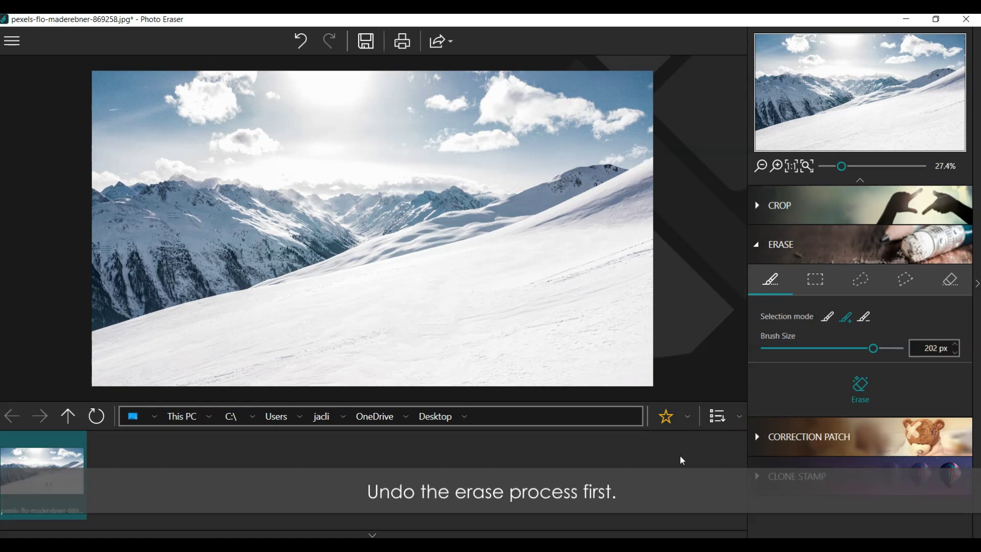
# Undo the erase twice, then sample the right hiker with a 205 px Clone Stamp
pyautogui.click(301, 40)
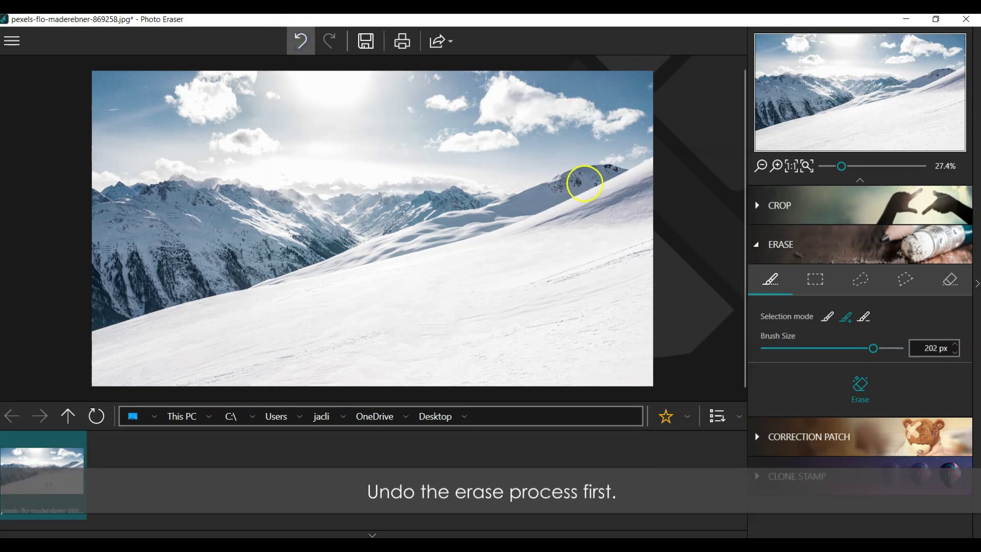
pyautogui.click(300, 41)
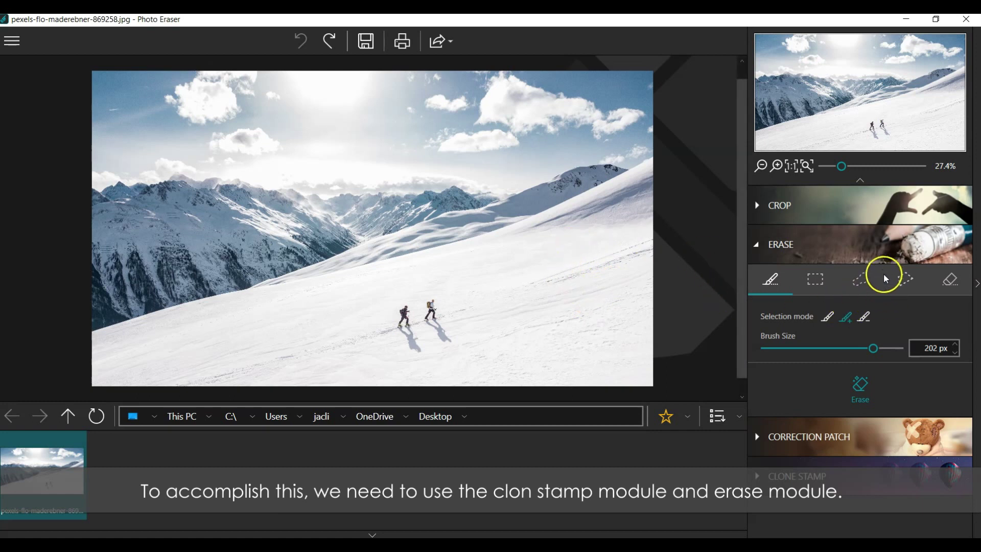
pyautogui.click(767, 474)
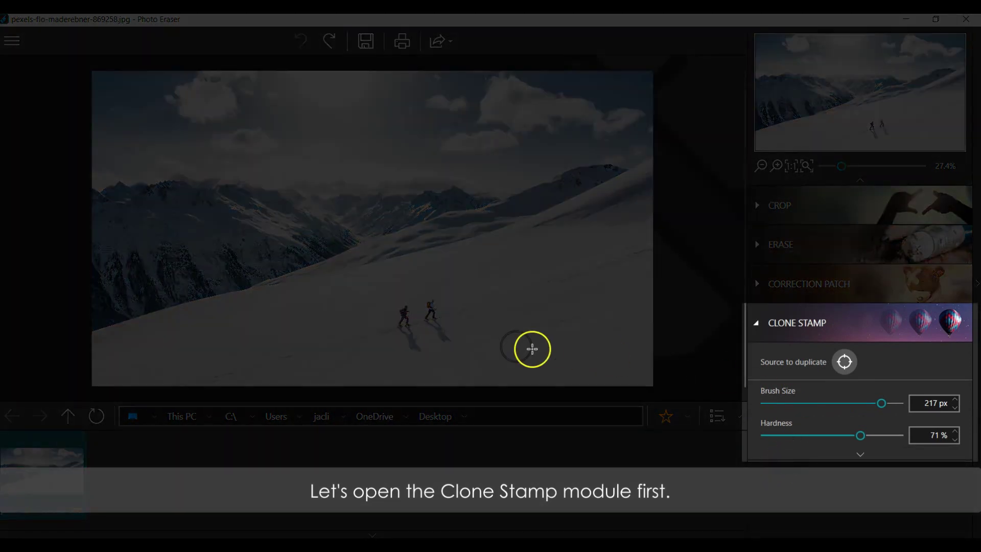
pyautogui.moveTo(876, 403)
pyautogui.mouseDown()
pyautogui.moveTo(846, 403)
pyautogui.moveTo(876, 405)
pyautogui.mouseUp()
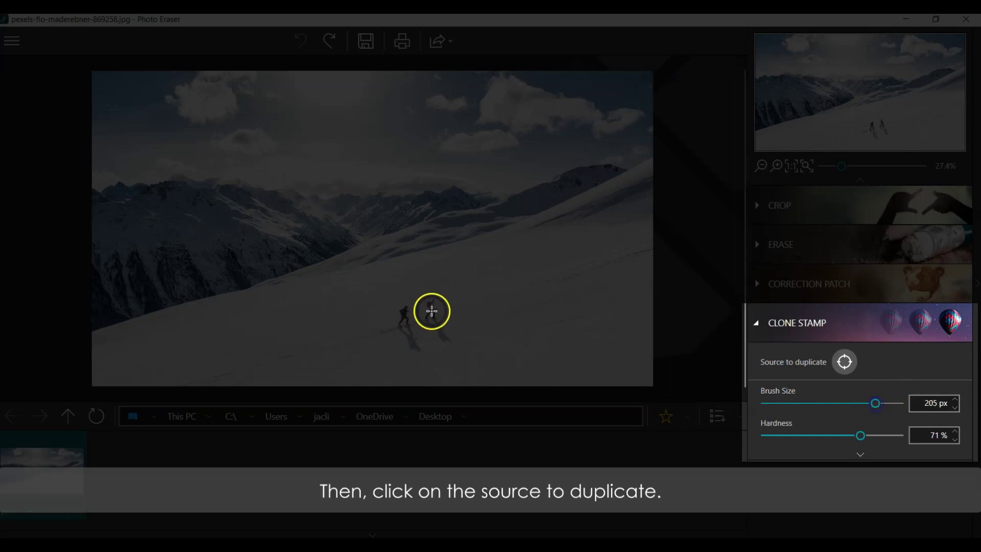
pyautogui.click(845, 362)
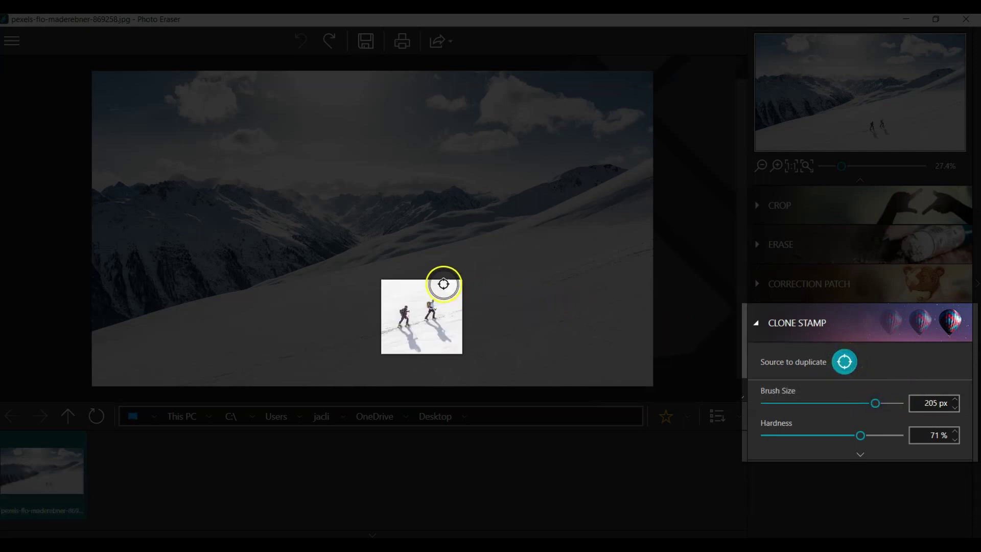
pyautogui.click(430, 310)
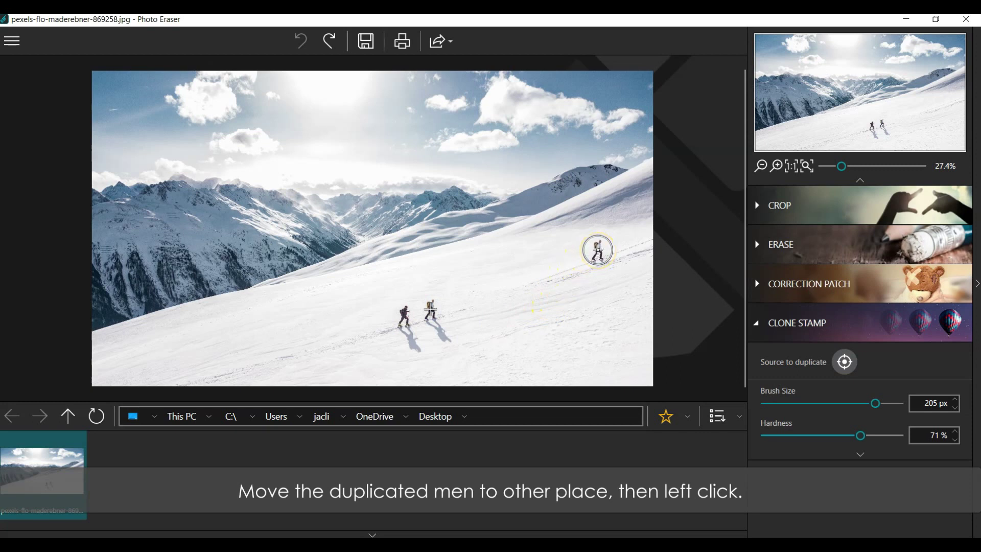
# Stamp copies of the right hiker, then the left hiker, higher up the slope
pyautogui.click(597, 252)
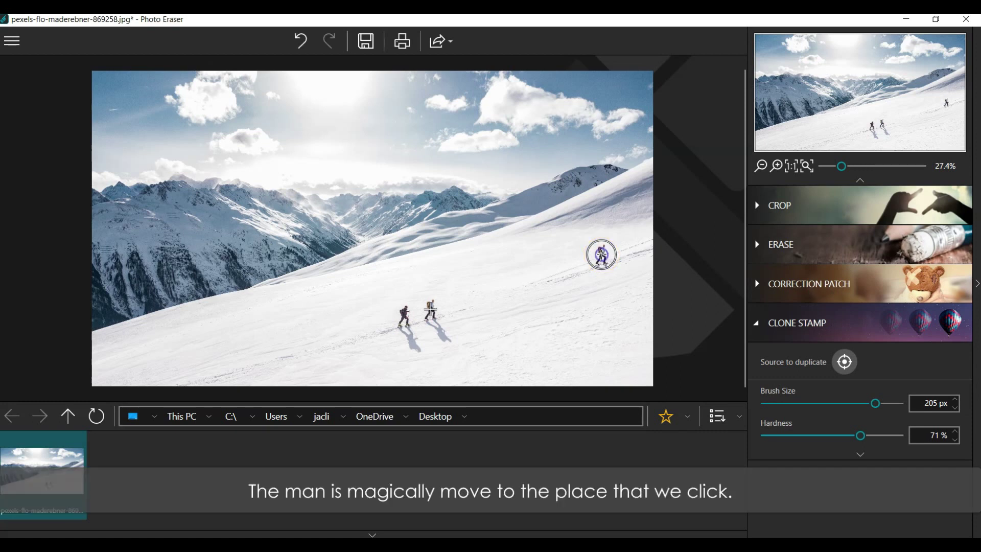
pyautogui.click(575, 335)
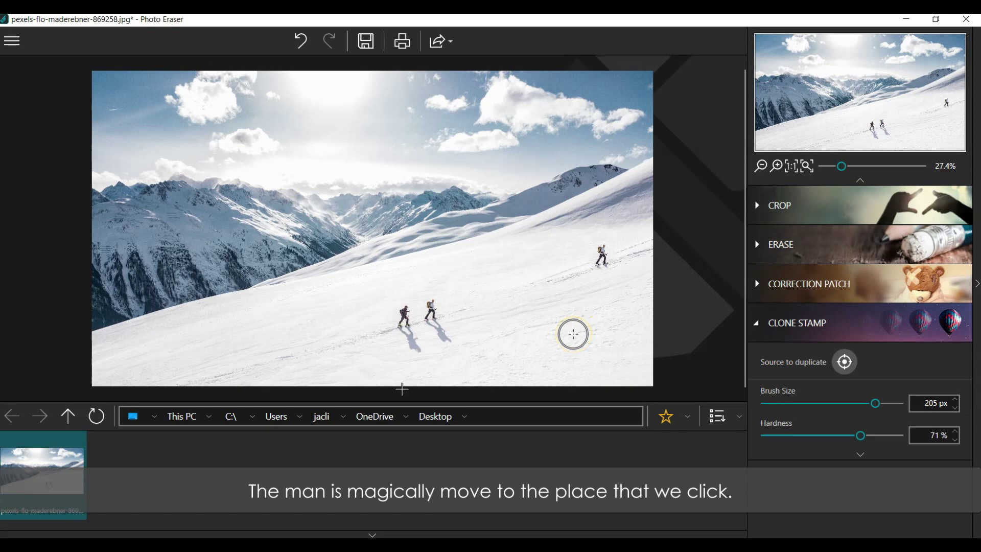
pyautogui.click(844, 361)
pyautogui.click(403, 316)
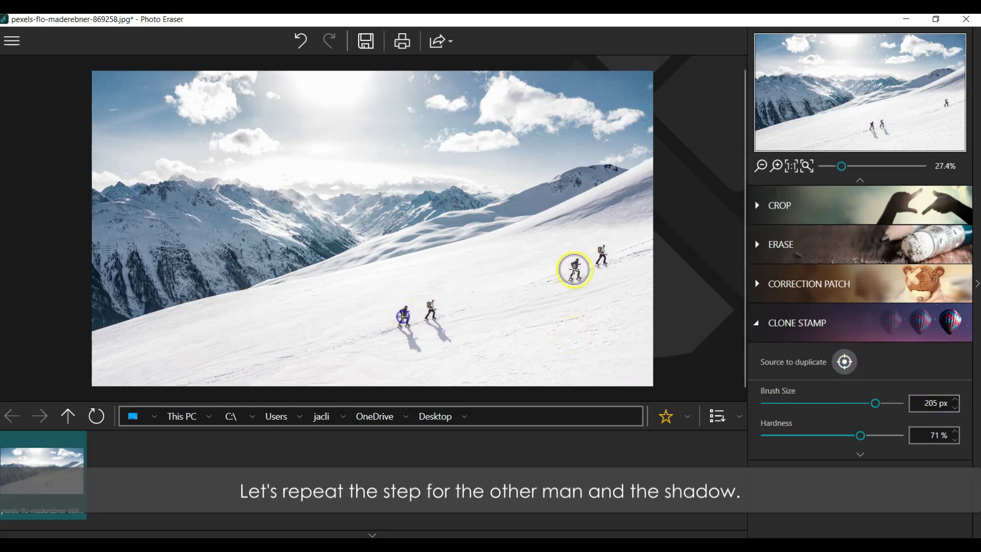
pyautogui.click(575, 269)
pyautogui.click(844, 362)
# Enlarge the clone brush to 250 px and stamp the hikers' shadow beneath the copies
pyautogui.moveTo(875, 403); pyautogui.dragTo(899, 403)
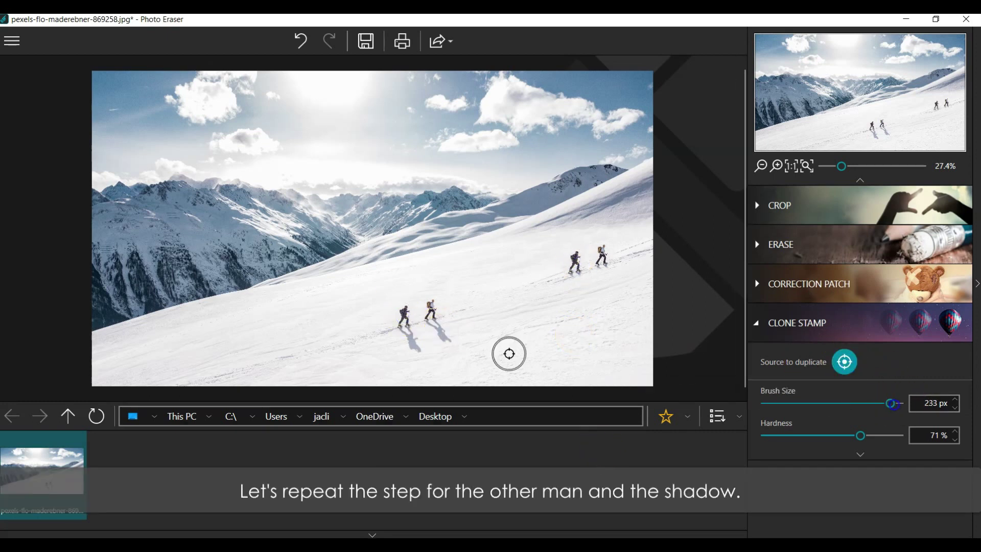
pyautogui.click(439, 331)
pyautogui.scroll(4, 609, 281)
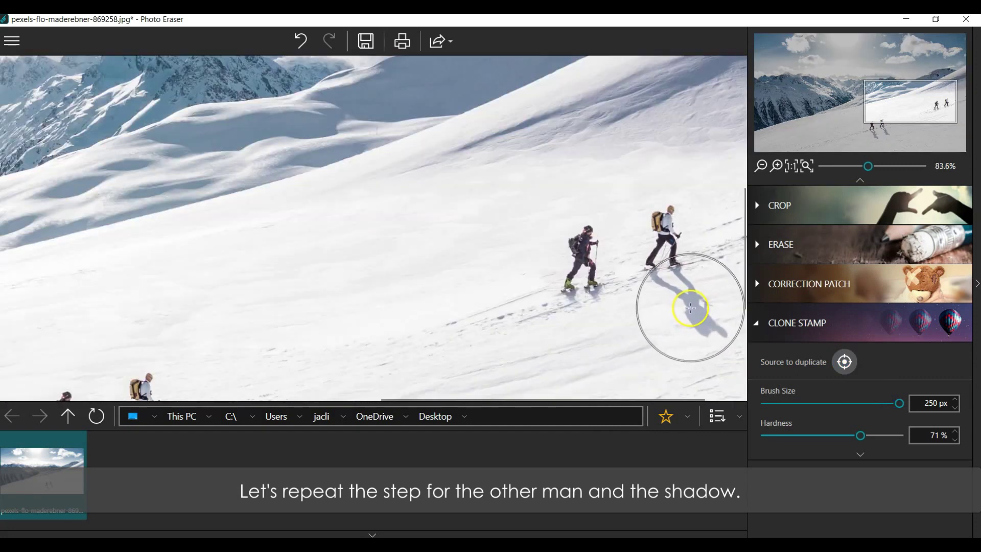
pyautogui.scroll(-4, 690, 307)
pyautogui.click(844, 362)
pyautogui.click(405, 335)
pyautogui.scroll(5, 666, 304)
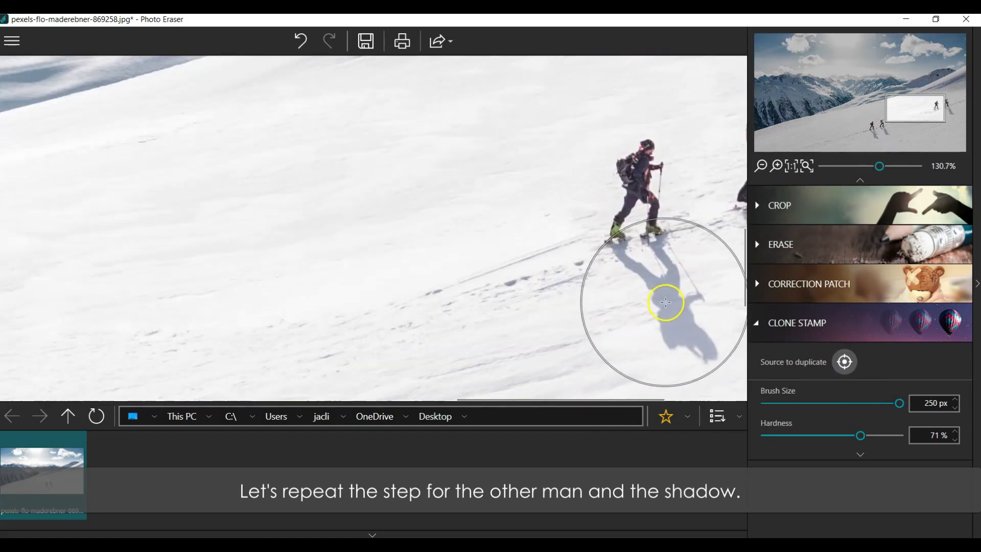
pyautogui.scroll(-5, 683, 372)
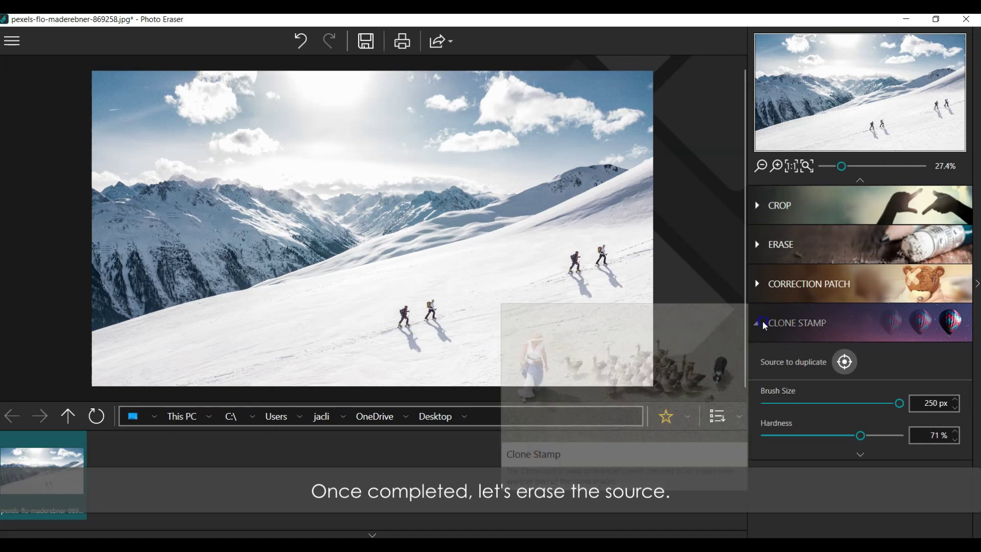
# In the Erase module, brush over the original hikers and their shadows and erase them
pyautogui.click(751, 247)
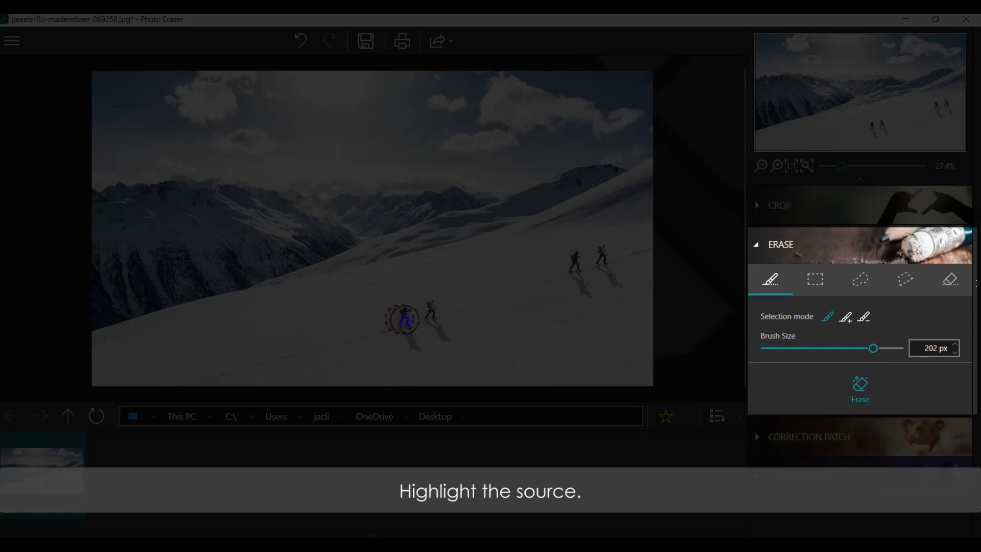
pyautogui.moveTo(401, 320); pyautogui.dragTo(425, 313)
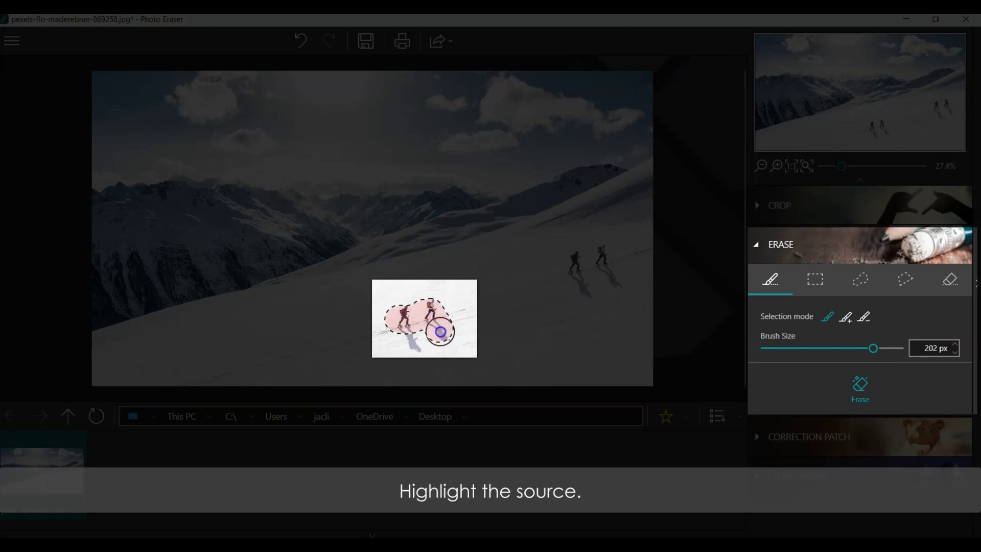
pyautogui.moveTo(439, 335); pyautogui.dragTo(424, 335)
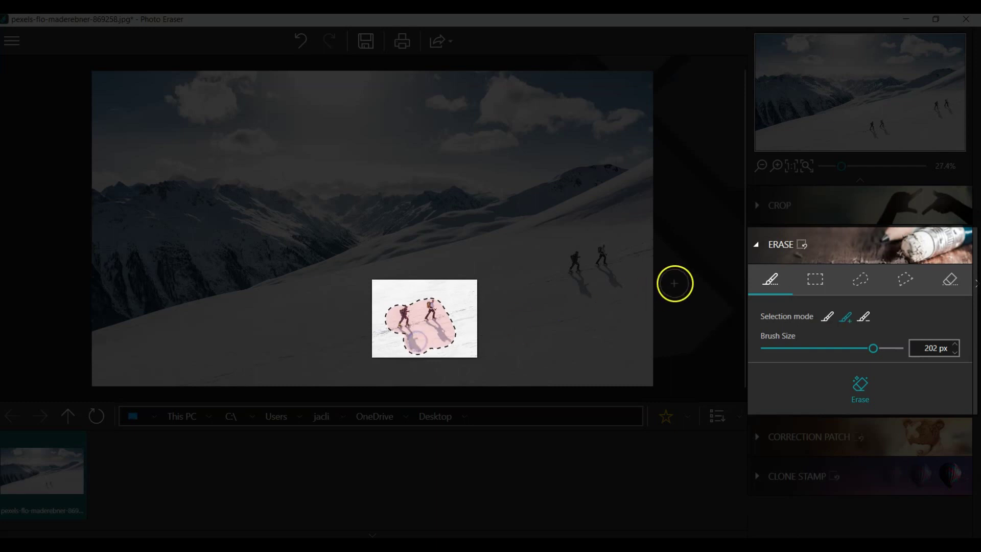
pyautogui.click(858, 386)
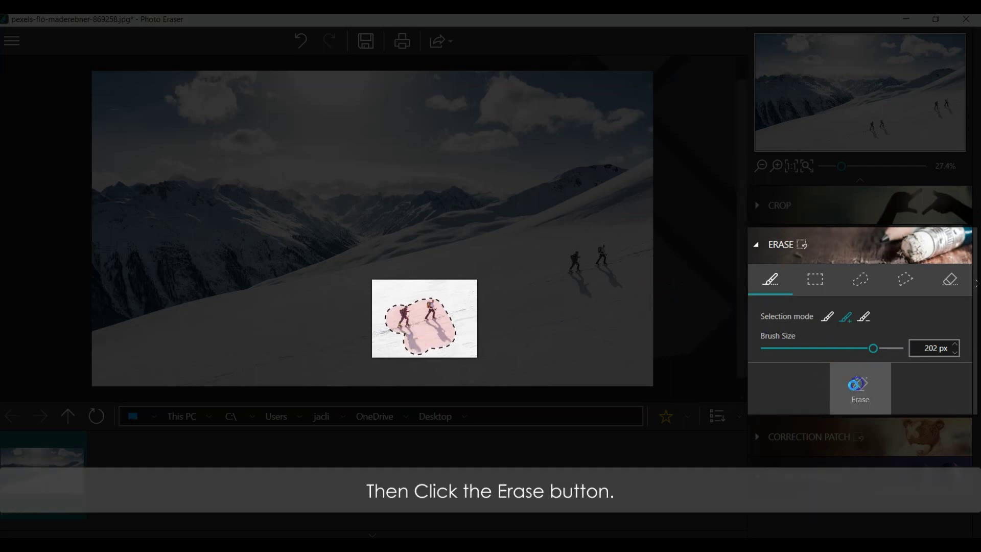